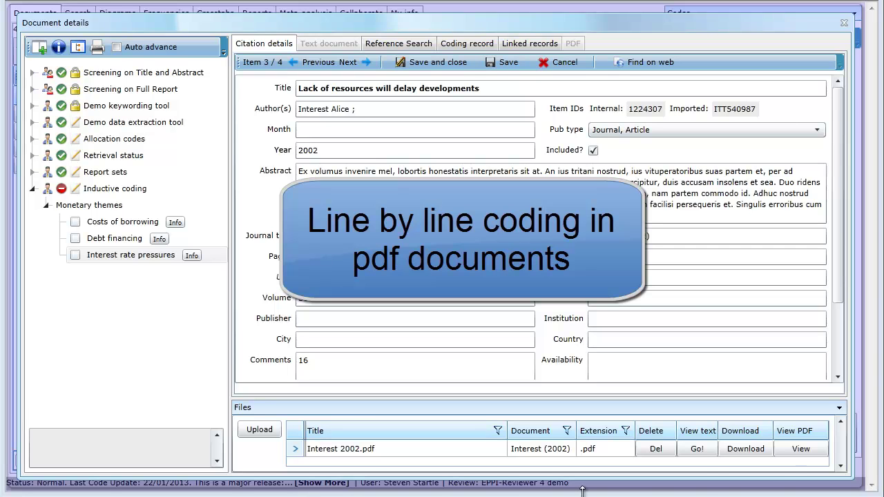
# Step: Open the attached Lack of resources PDF and make Costs of borrowing the current code
pyautogui.click(799, 448)
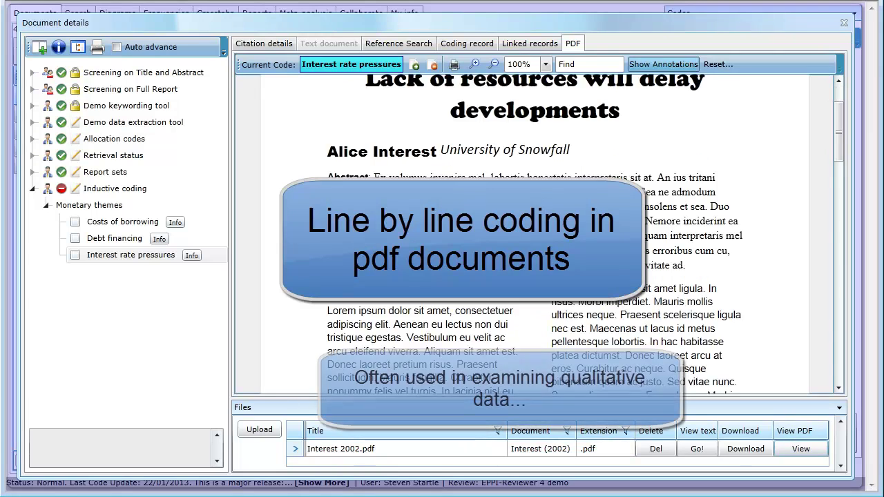
pyautogui.scroll(-3, 535, 235)
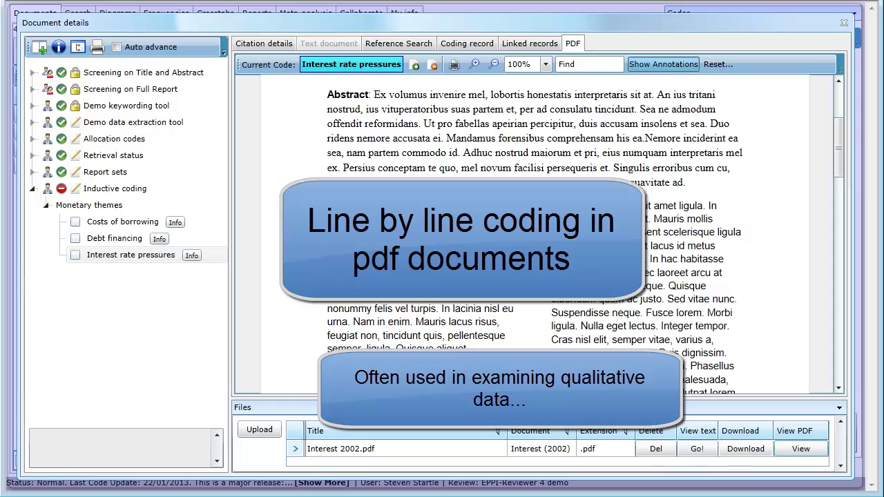
pyautogui.moveTo(374, 92); pyautogui.dragTo(470, 131)
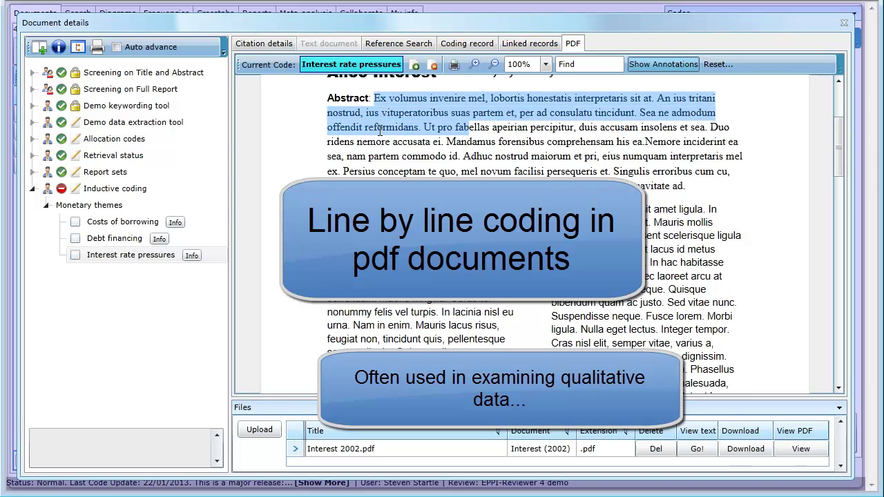
pyautogui.rightClick(116, 228)
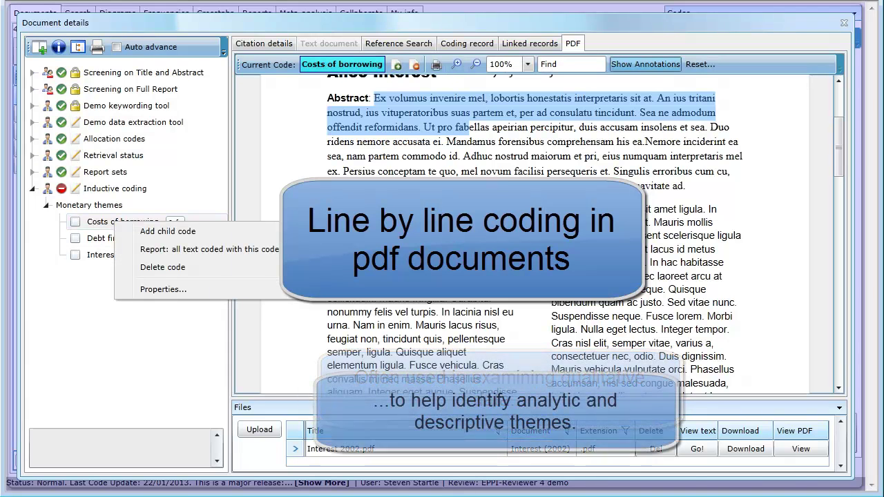
pyautogui.click(397, 65)
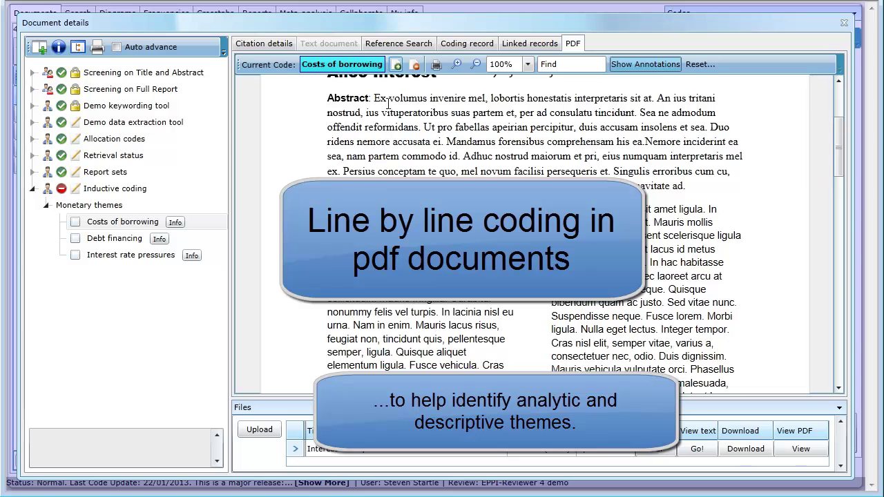
# Step: Code the first three abstract lines and a second passage as Costs of borrowing, then close the details
pyautogui.moveTo(372, 98); pyautogui.dragTo(730, 171)
pyautogui.click(403, 69)
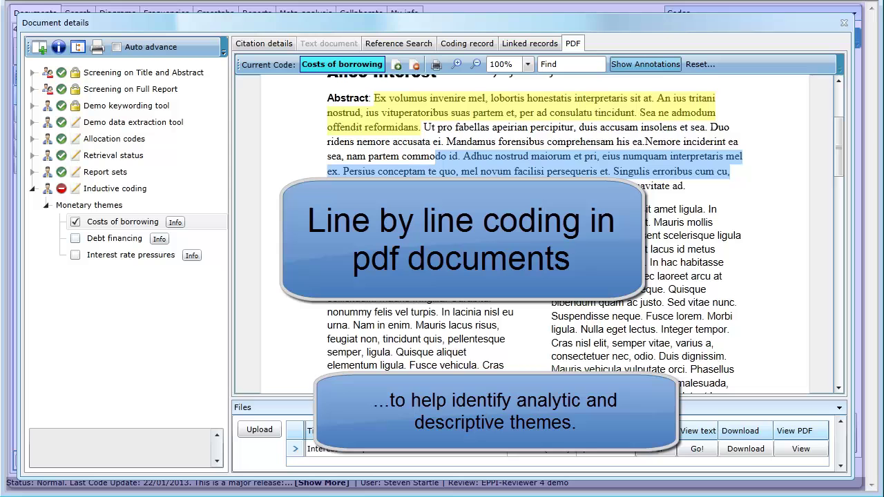
pyautogui.click(397, 64)
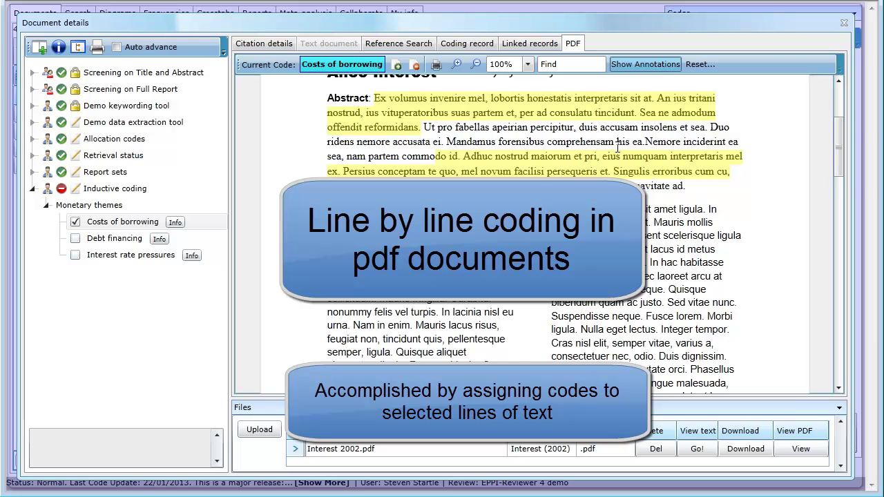
pyautogui.click(844, 25)
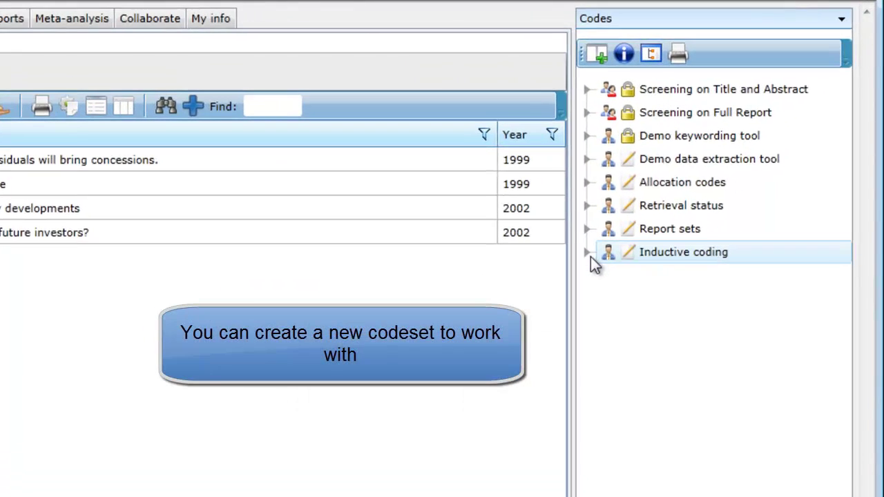
# Step: Expand Inductive coding to show its Monetary themes codes, then open the European agreement on residuals document
pyautogui.click(584, 255)
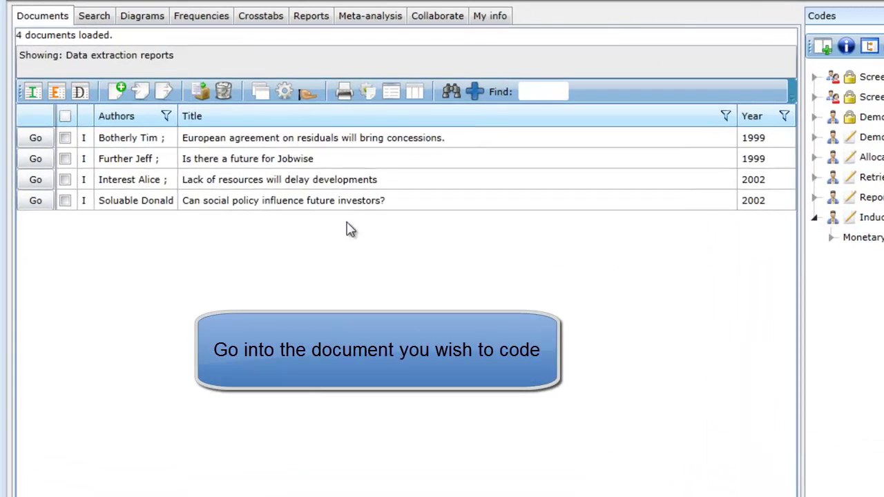
pyautogui.click(35, 140)
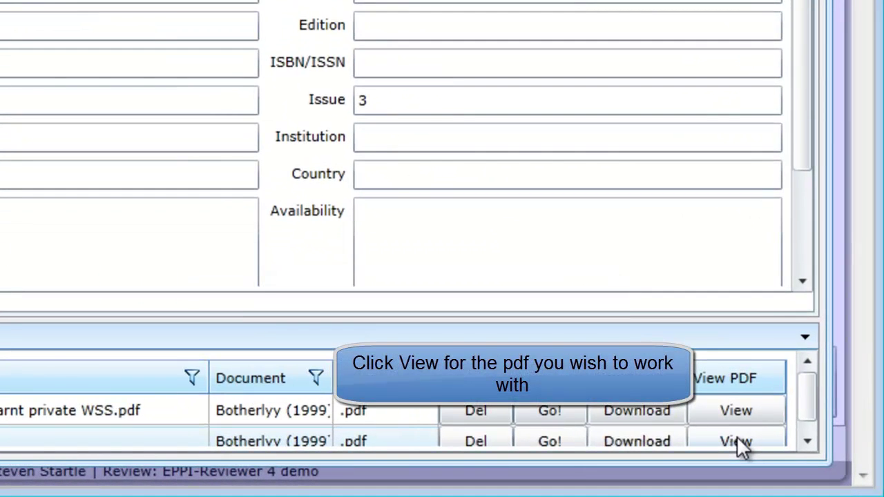
# Step: Load Botherly 2001.pdf into the PDF tab
pyautogui.click(736, 442)
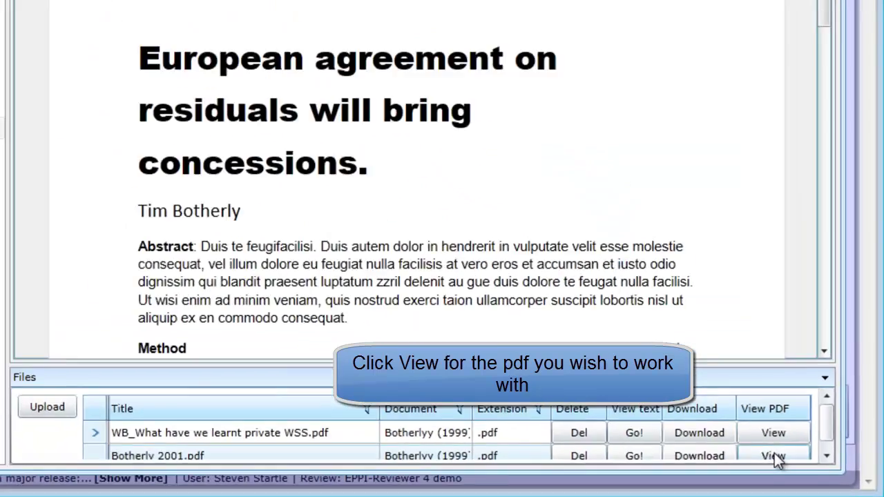
pyautogui.moveTo(834, 99)
pyautogui.mouseDown()
pyautogui.moveTo(834, 137)
pyautogui.moveTo(834, 95)
pyautogui.mouseUp()
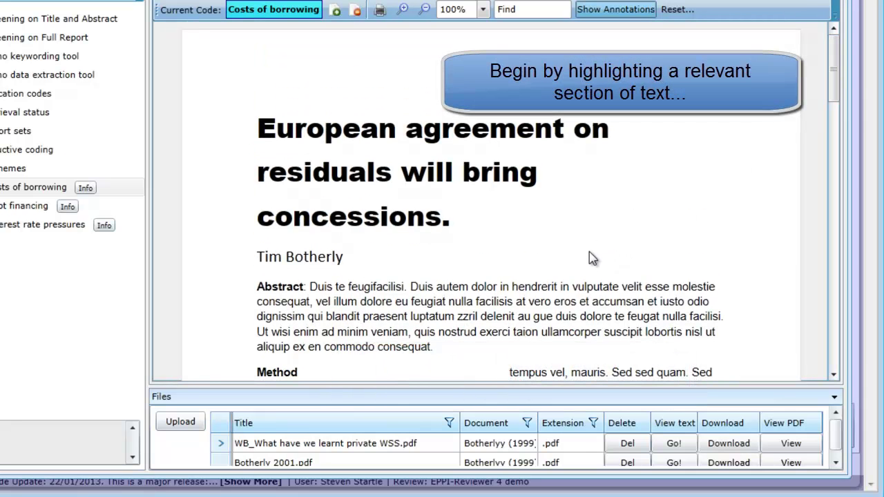
# Step: Select the abstract's first three lines and code them as Interest rate pressures
pyautogui.moveTo(308, 286); pyautogui.dragTo(396, 310)
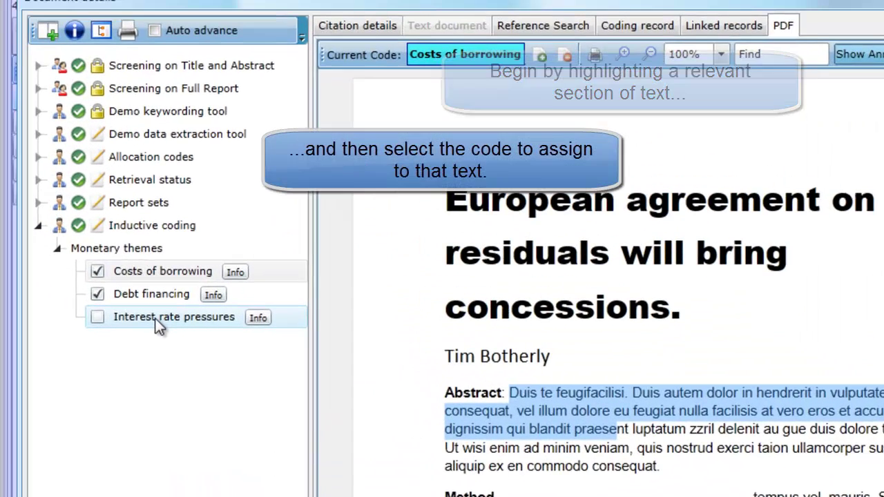
pyautogui.click(19, 225)
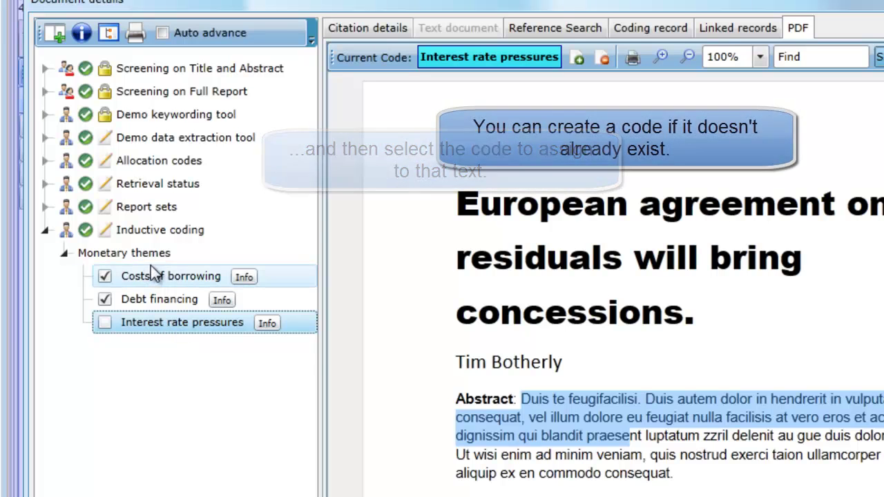
pyautogui.rightClick(153, 254)
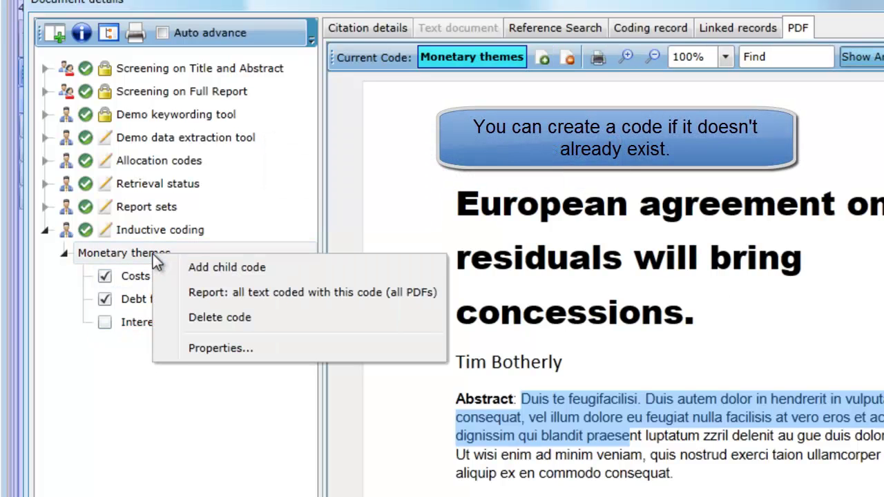
pyautogui.click(116, 367)
pyautogui.click(143, 321)
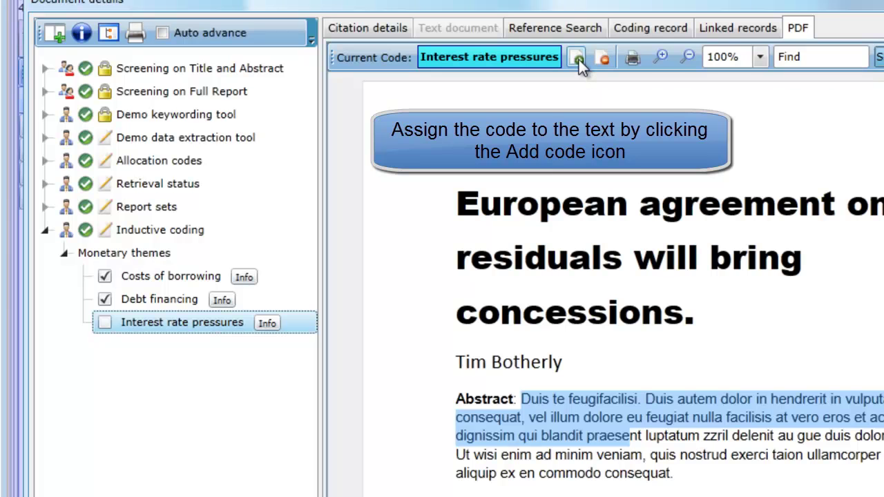
pyautogui.click(579, 60)
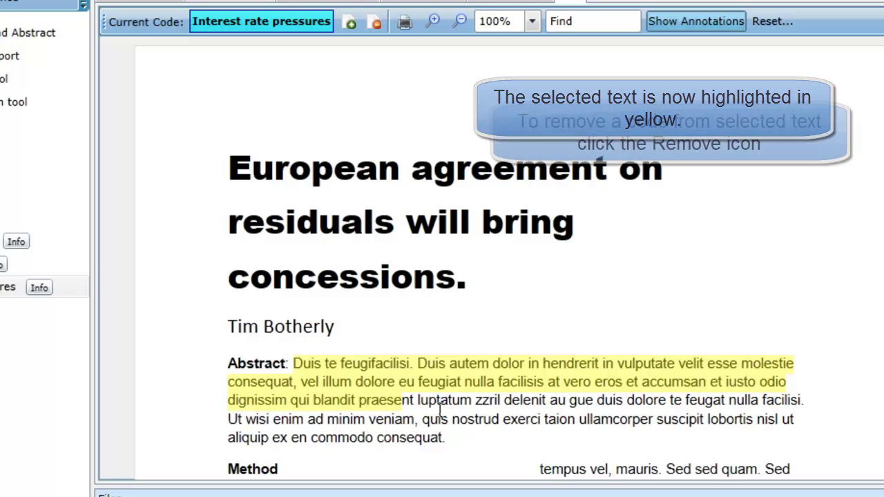
pyautogui.click(402, 399)
pyautogui.moveTo(395, 394); pyautogui.dragTo(292, 361)
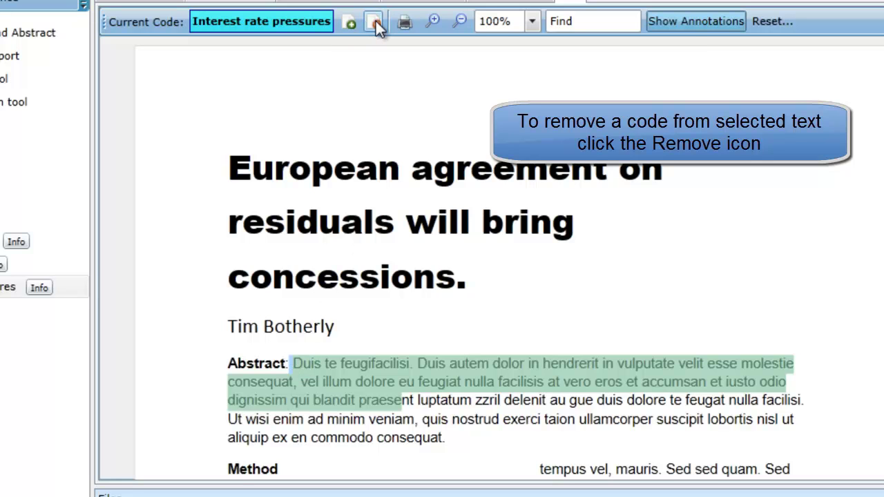
pyautogui.click(450, 415)
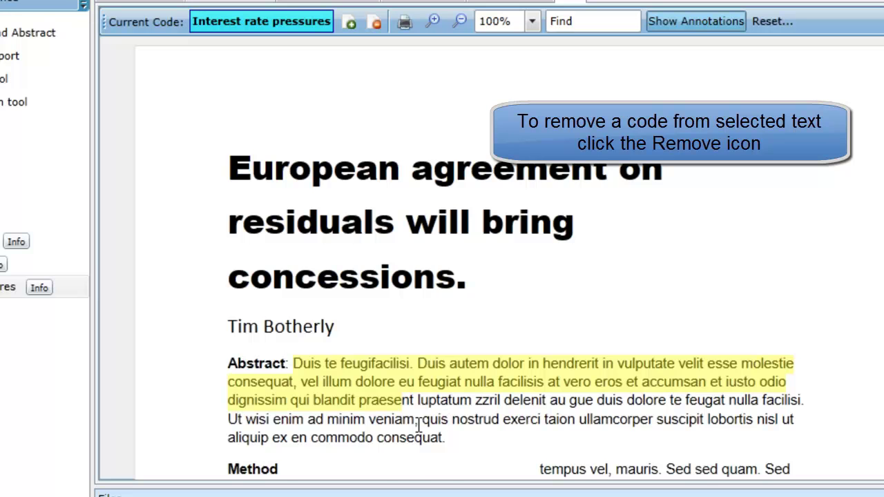
pyautogui.scroll(-3, 420, 420)
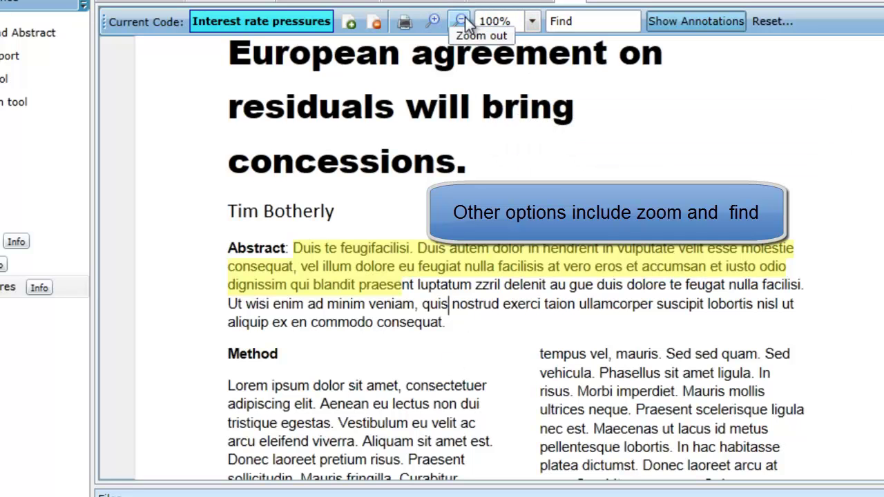
pyautogui.click(531, 21)
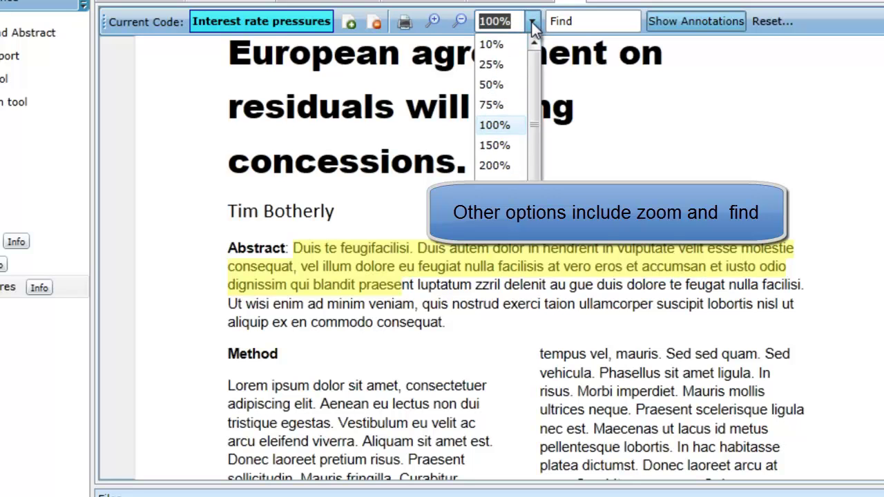
pyautogui.click(531, 21)
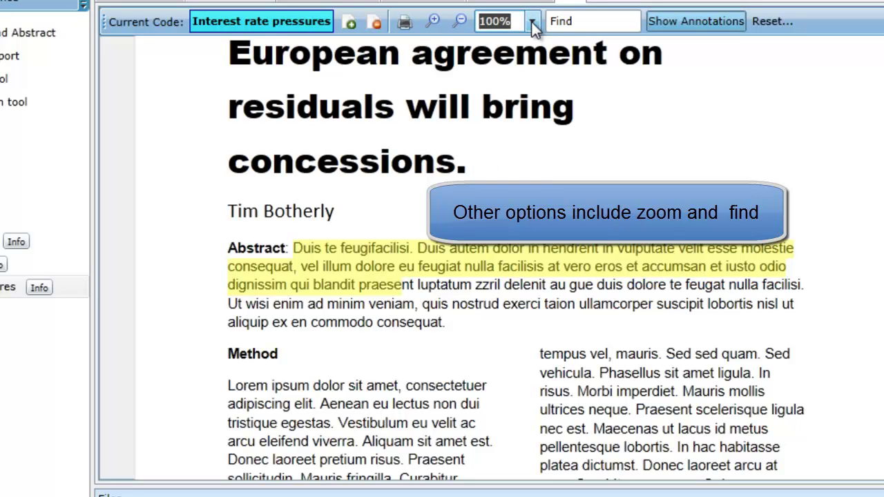
pyautogui.click(579, 20)
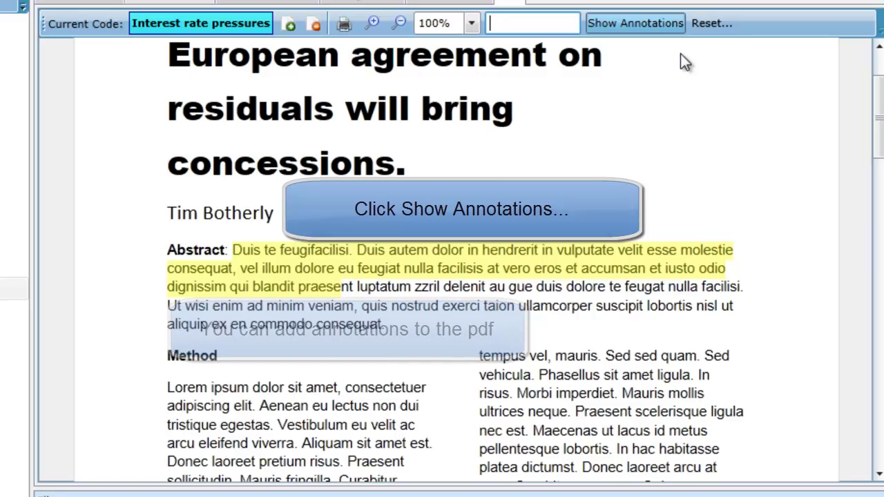
# Step: Add the annotation 'Discuss this point with the rest of the team.' beside the coded abstract
pyautogui.click(653, 22)
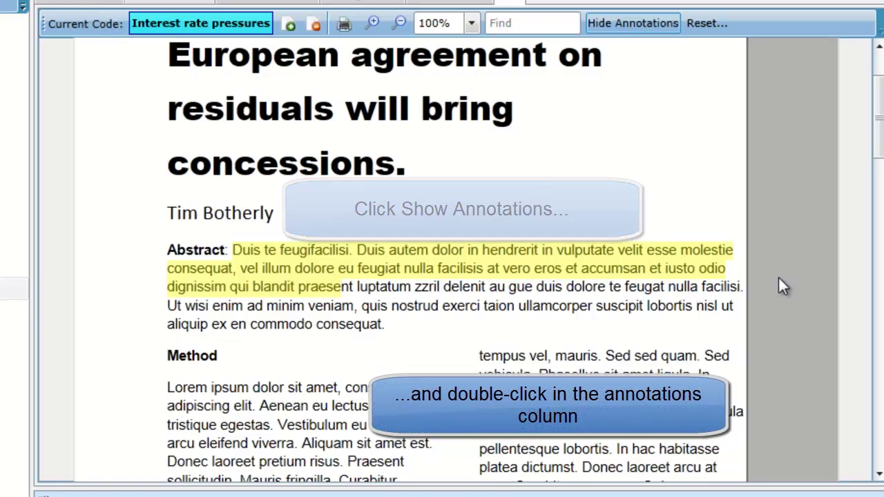
pyautogui.doubleClick(778, 281)
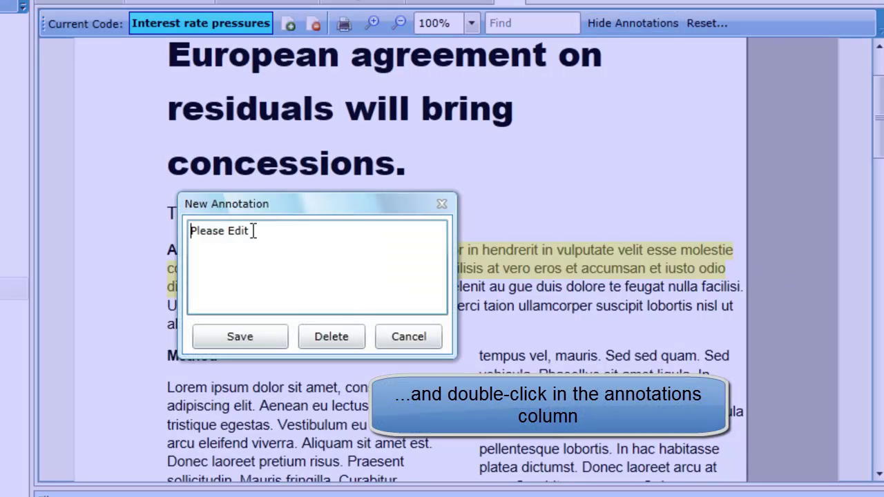
pyautogui.moveTo(251, 231); pyautogui.dragTo(109, 231)
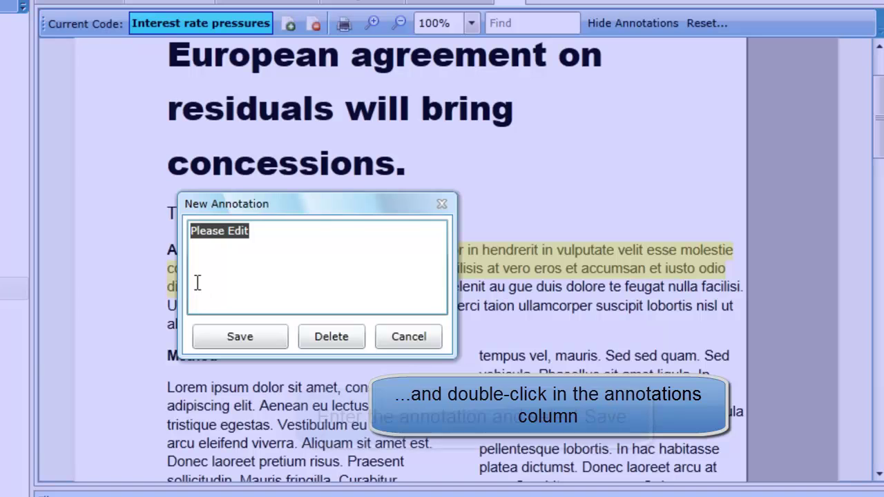
pyautogui.write('Discuss this point with the rest of the team.')
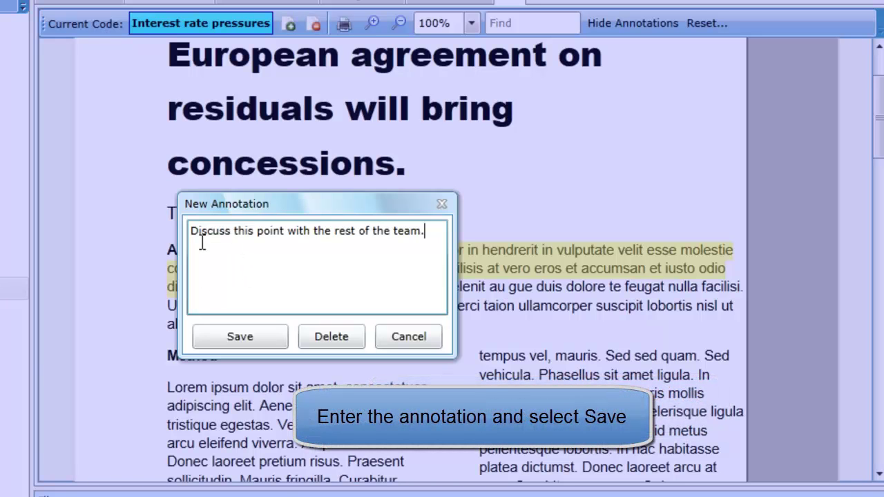
pyautogui.click(241, 337)
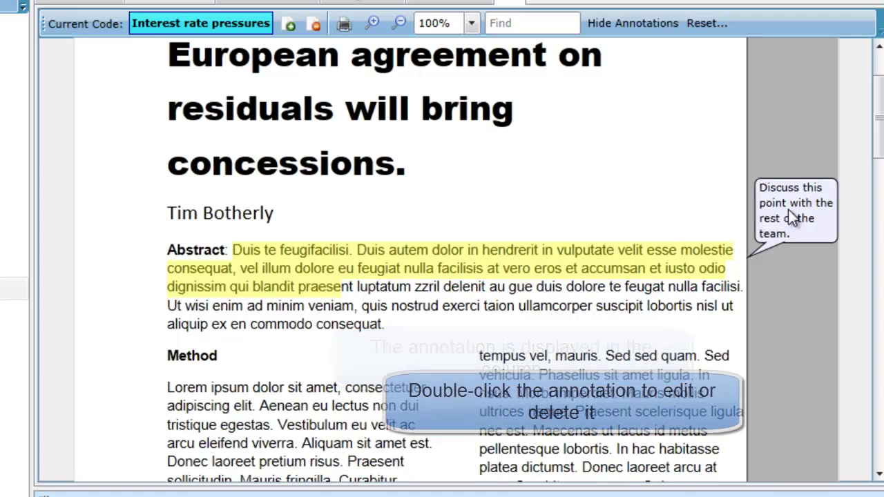
pyautogui.doubleClick(788, 217)
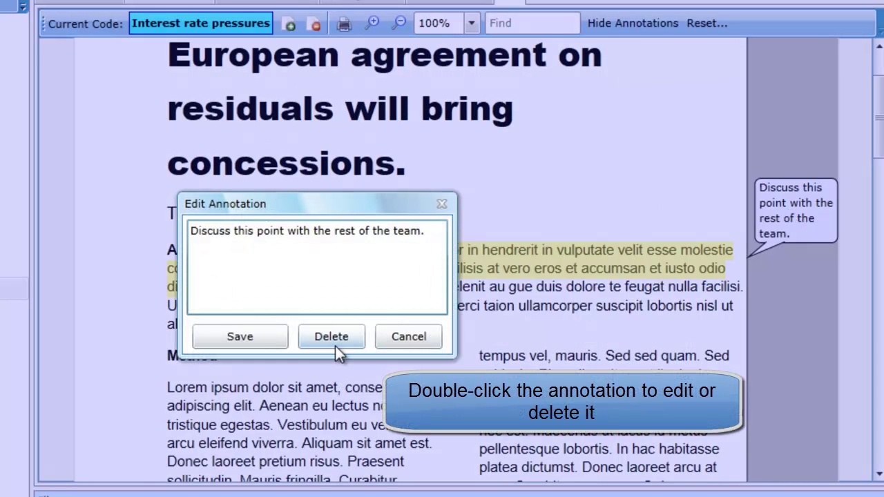
pyautogui.click(415, 339)
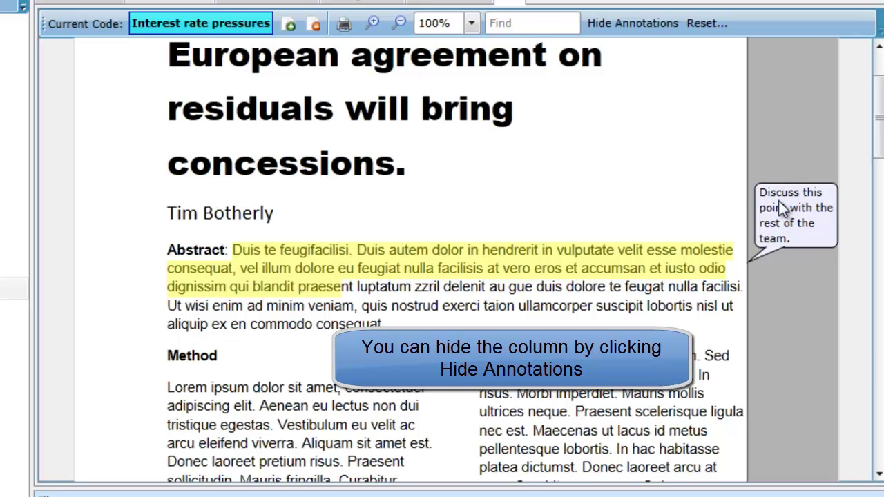
# Step: Hide the annotations column beside the Botherly PDF
pyautogui.click(638, 28)
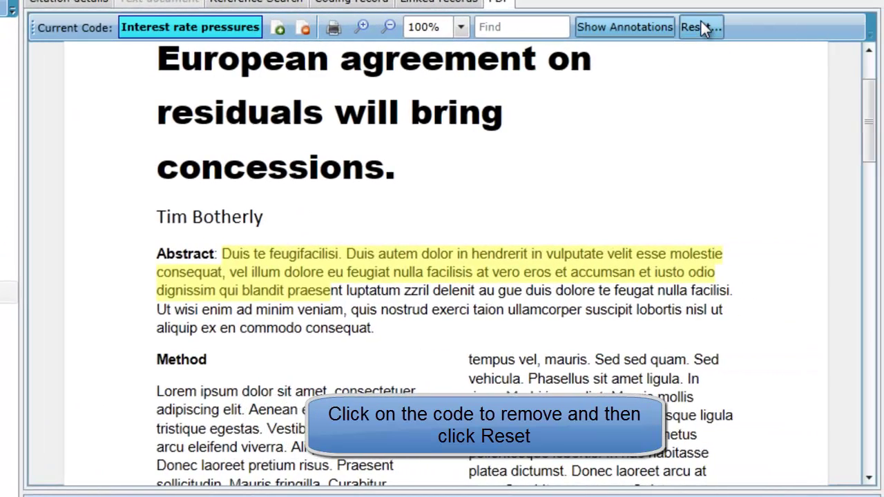
pyautogui.click(790, 27)
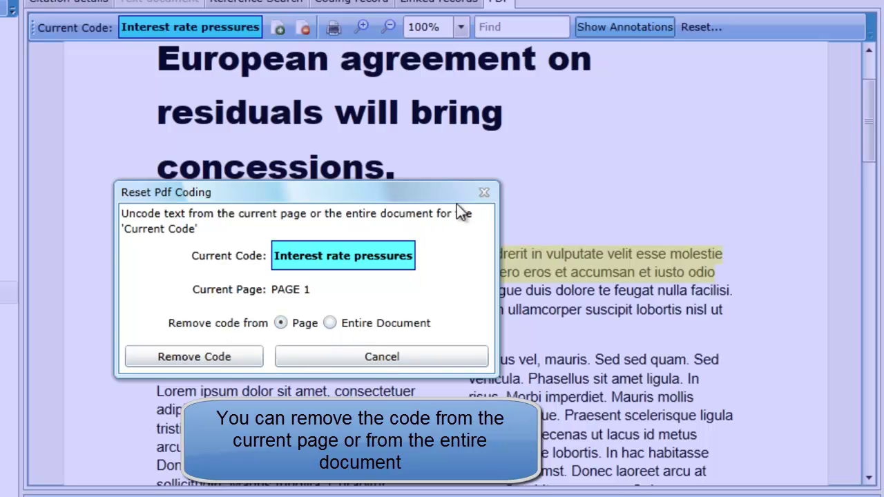
pyautogui.click(484, 193)
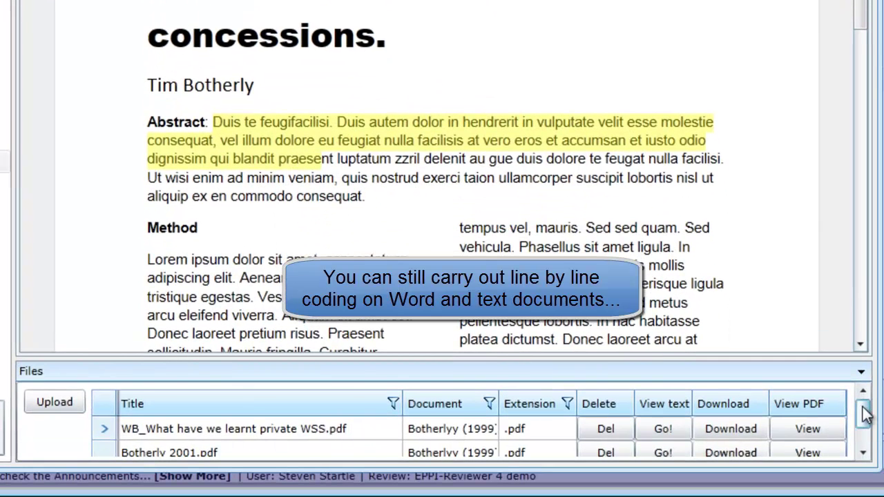
# Step: Open Botherly 2001.docx as plain text, scroll through it, and close the codes panel
pyautogui.moveTo(863, 410); pyautogui.dragTo(863, 439)
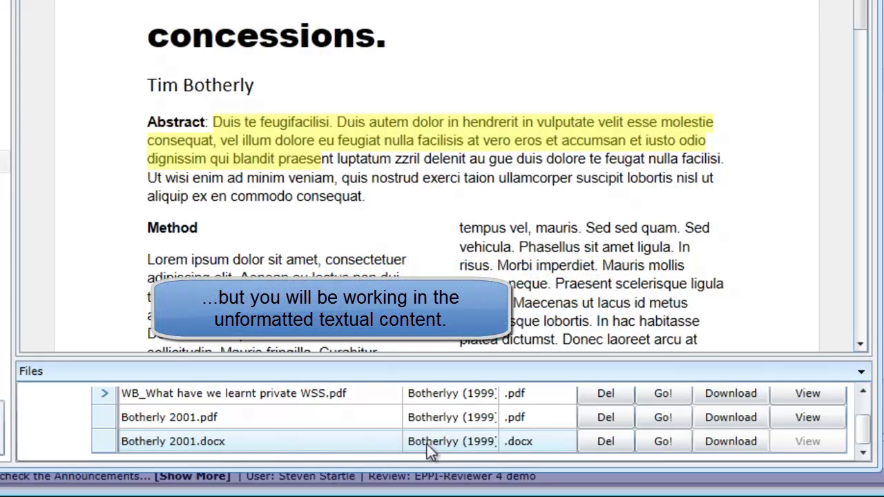
pyautogui.click(665, 442)
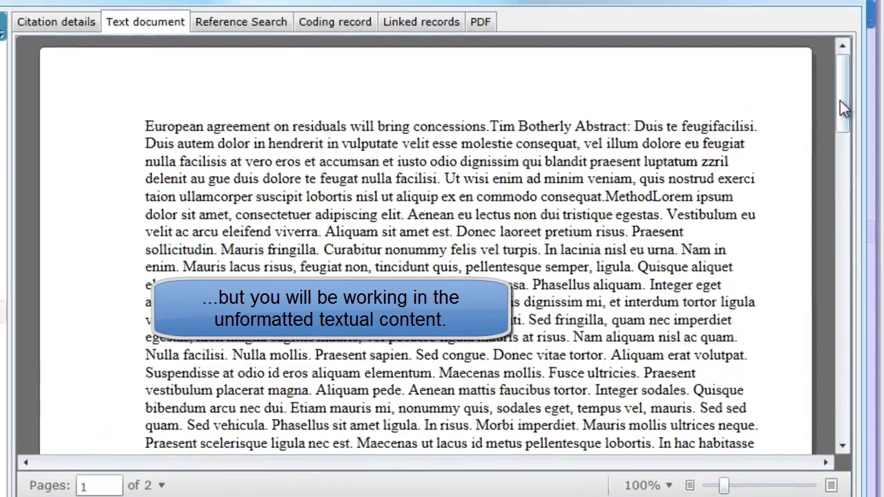
pyautogui.moveTo(848, 16); pyautogui.dragTo(843, 133)
pyautogui.moveTo(834, 216); pyautogui.dragTo(844, 84)
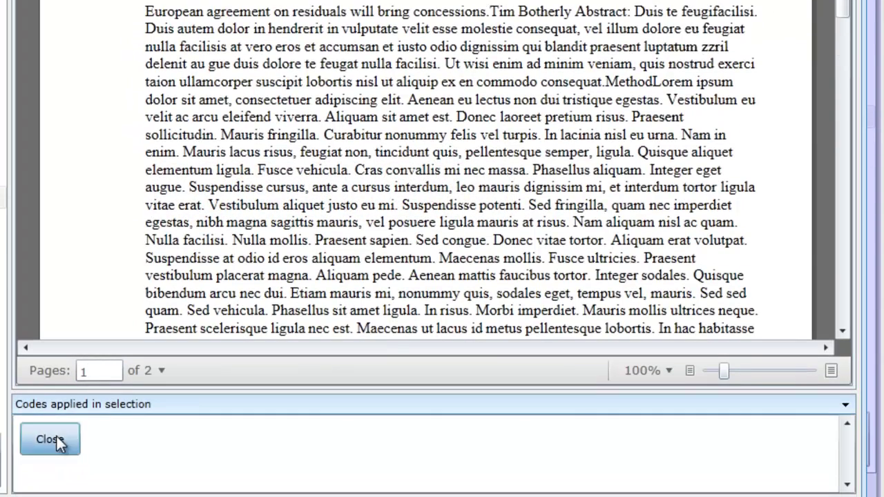
pyautogui.click(57, 441)
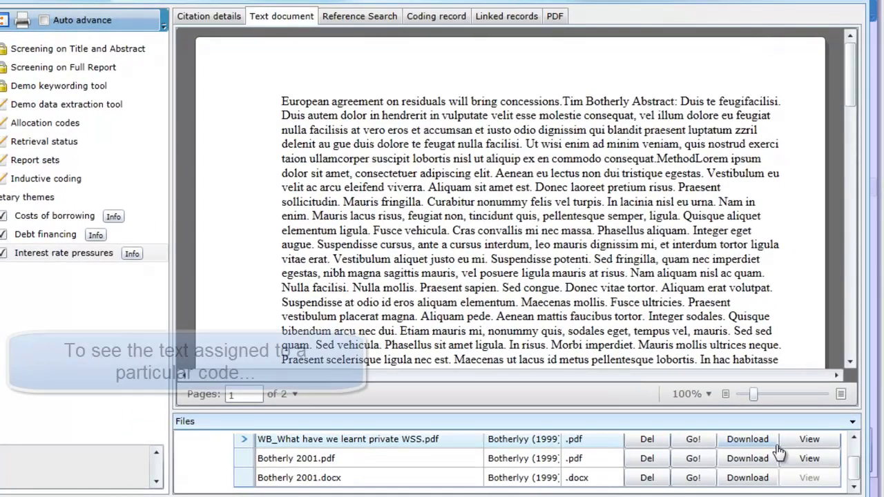
# Step: Reopen Botherly 2001.pdf and review the passages coded Costs of borrowing, Debt financing and Interest rate pressures
pyautogui.click(809, 459)
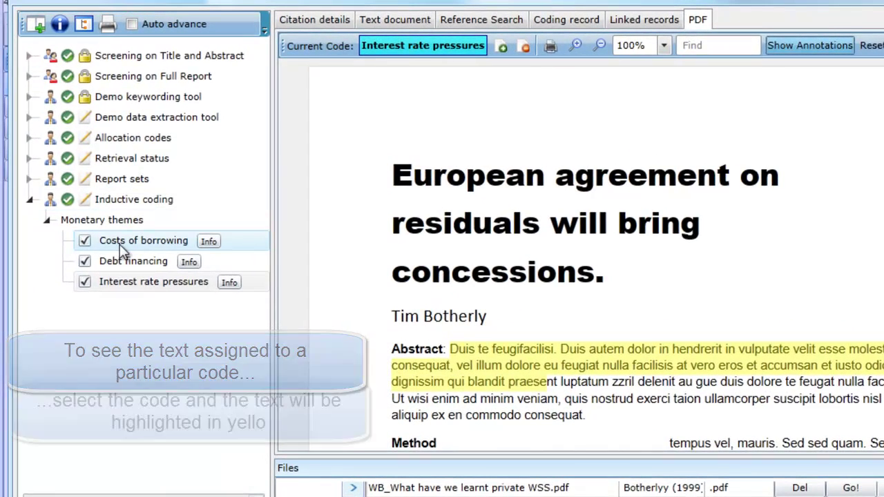
pyautogui.click(126, 243)
pyautogui.scroll(-3, 310, 253)
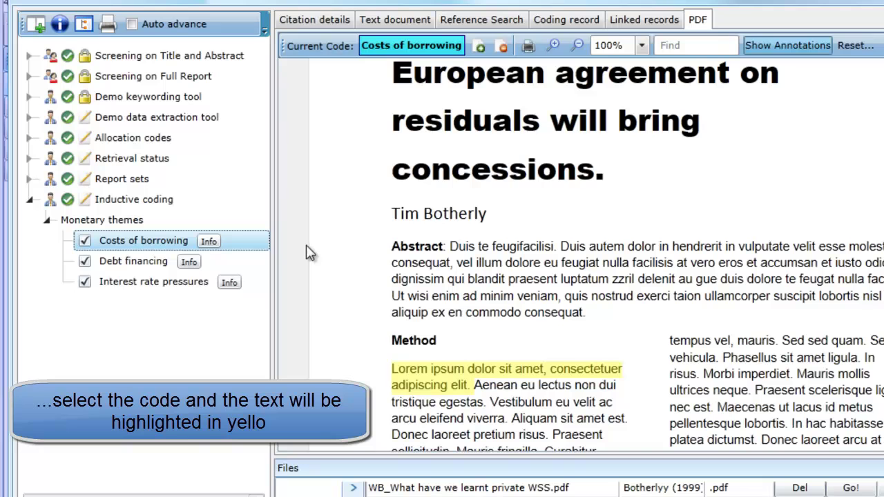
pyautogui.click(129, 264)
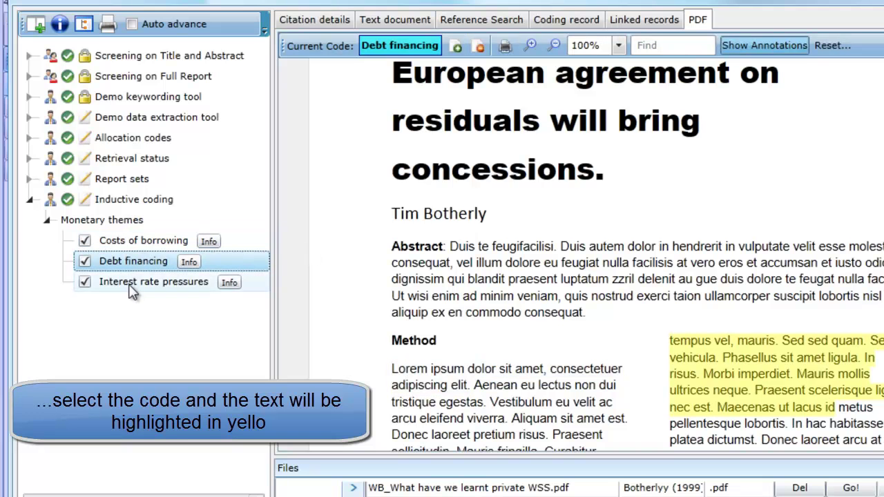
pyautogui.click(132, 285)
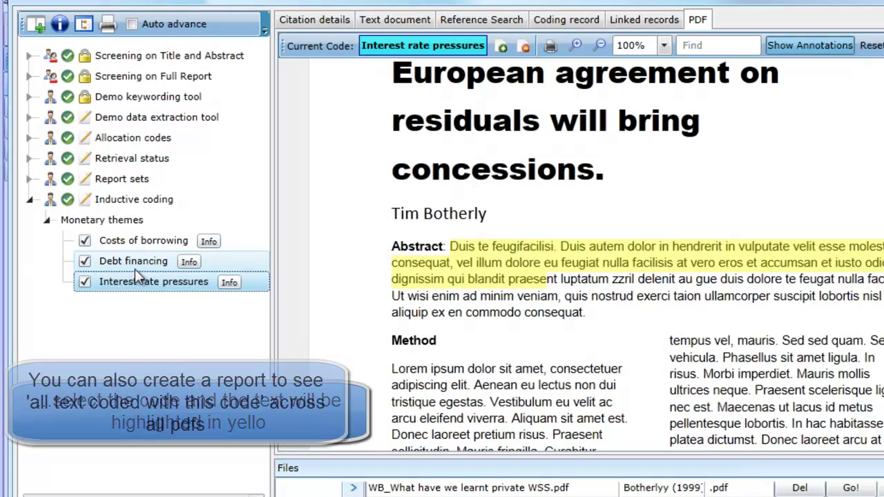
pyautogui.click(145, 239)
# Step: Generate the all-PDFs report of Costs of borrowing coded text, check its File menu, then close it
pyautogui.rightClick(145, 239)
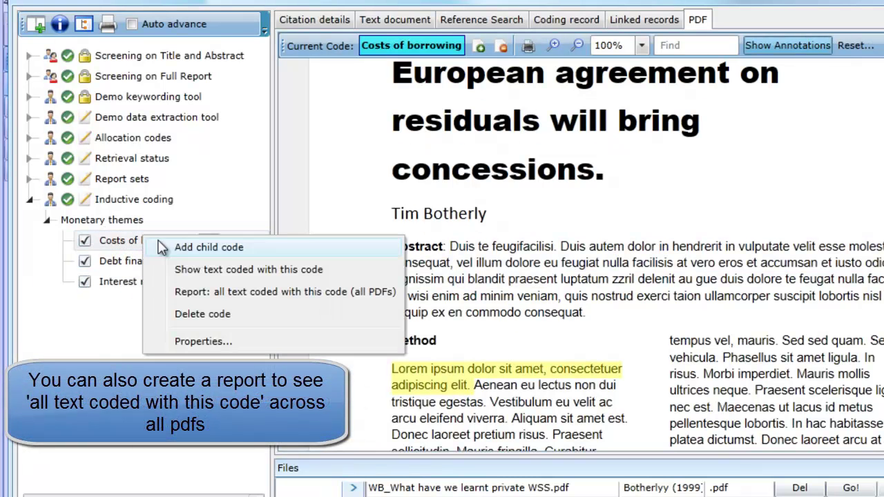
pyautogui.click(235, 292)
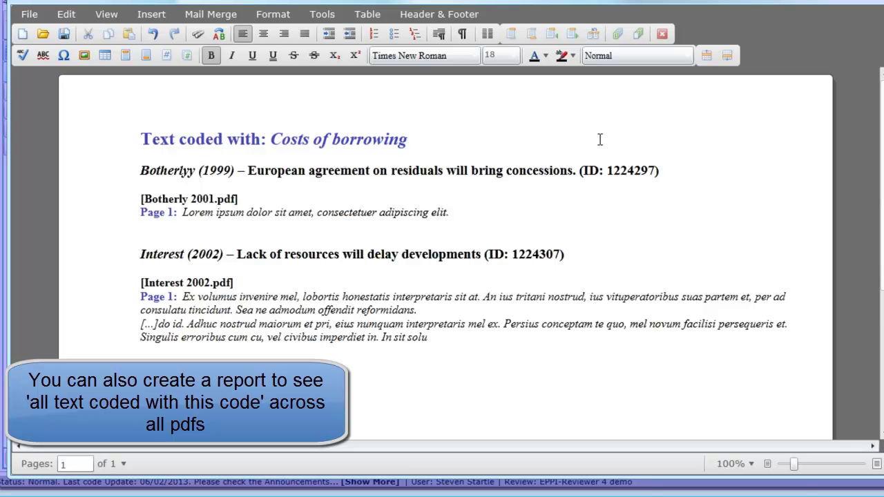
pyautogui.click(34, 16)
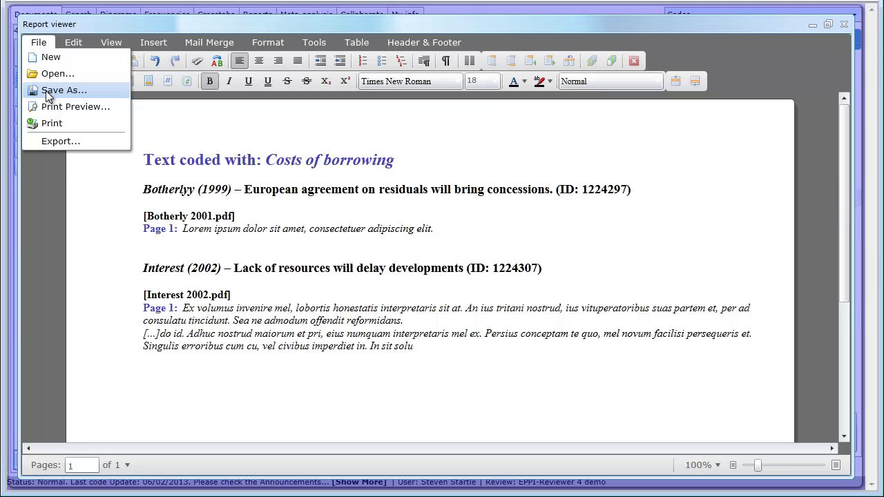
pyautogui.click(142, 118)
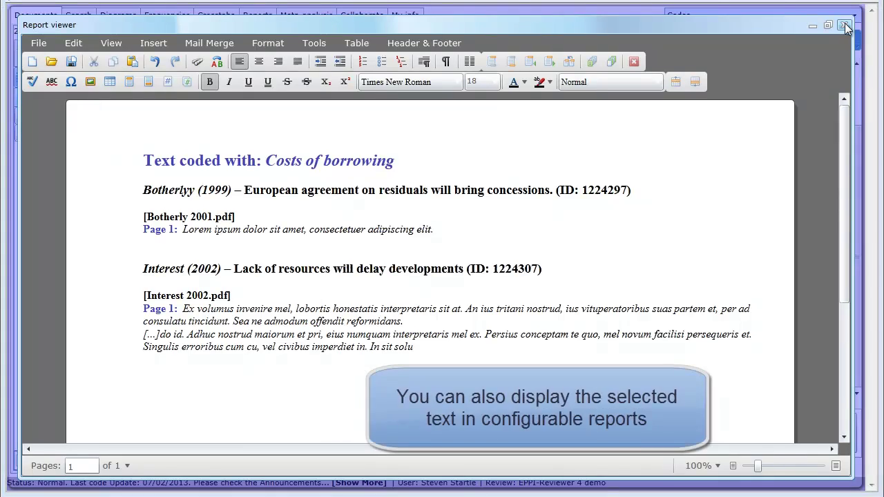
pyautogui.click(845, 26)
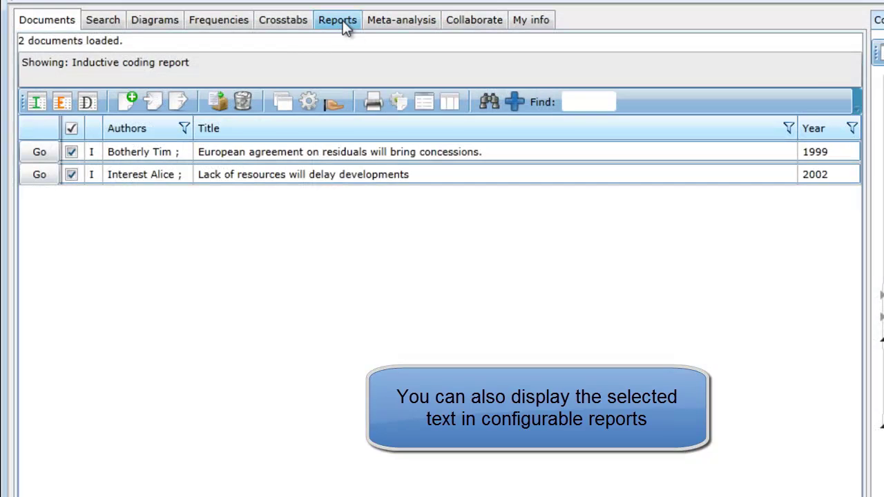
# Step: Review the Themes column settings, run the Inductive coding report, then close the report viewer
pyautogui.click(341, 23)
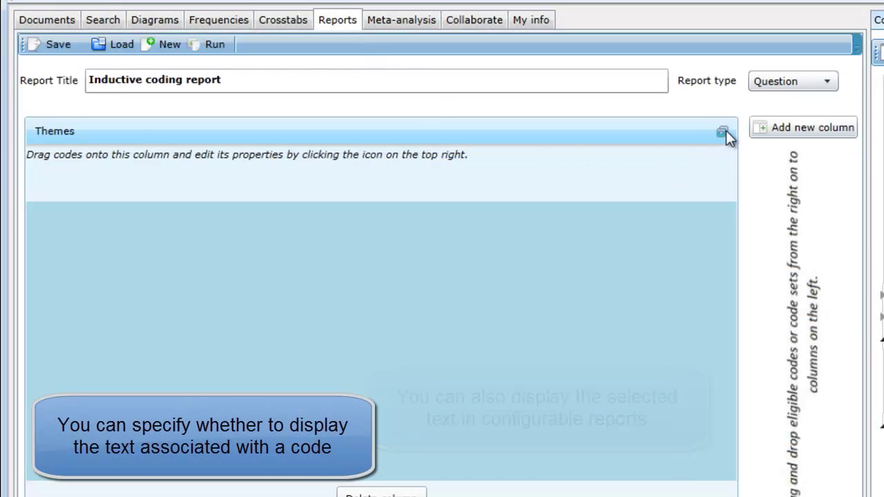
pyautogui.click(722, 132)
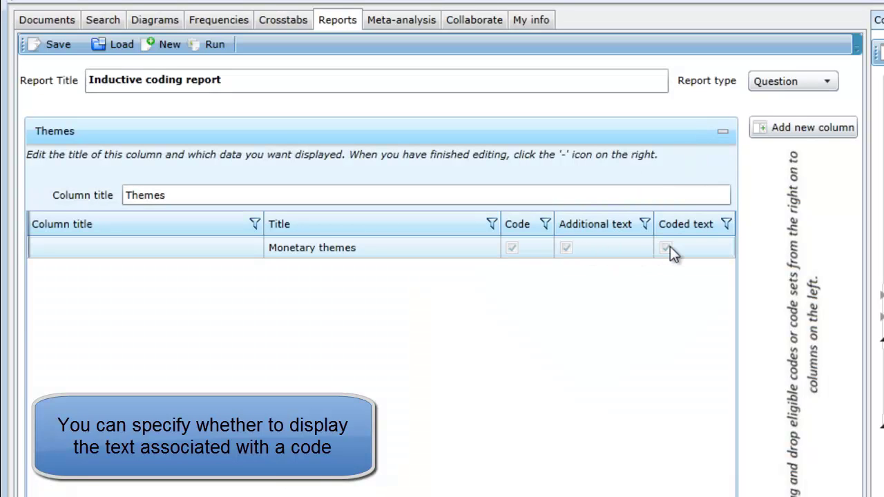
pyautogui.click(722, 132)
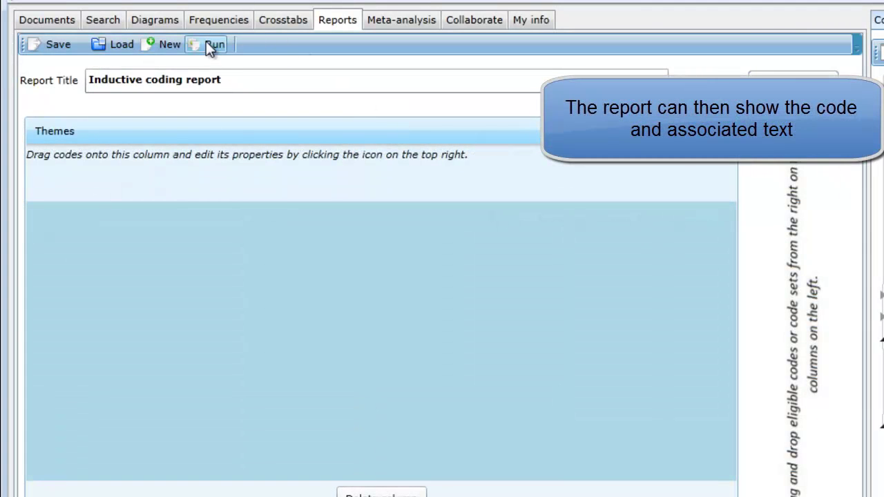
pyautogui.click(211, 43)
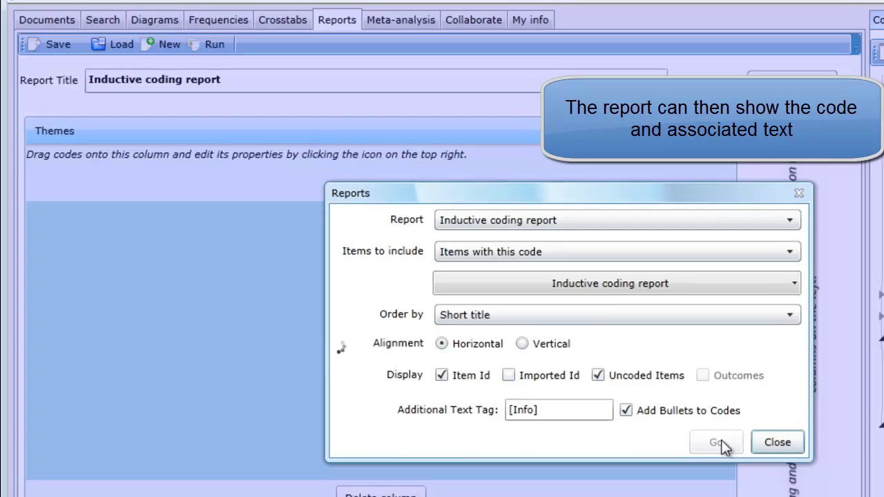
pyautogui.click(718, 443)
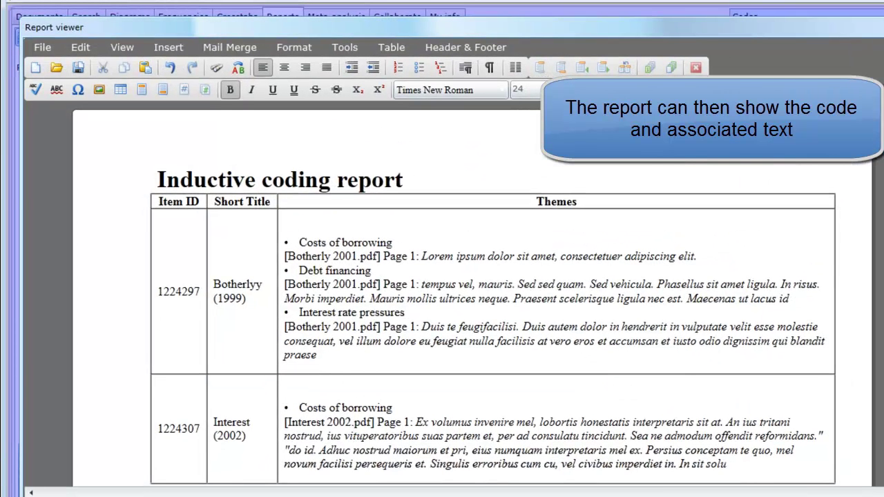
pyautogui.click(695, 67)
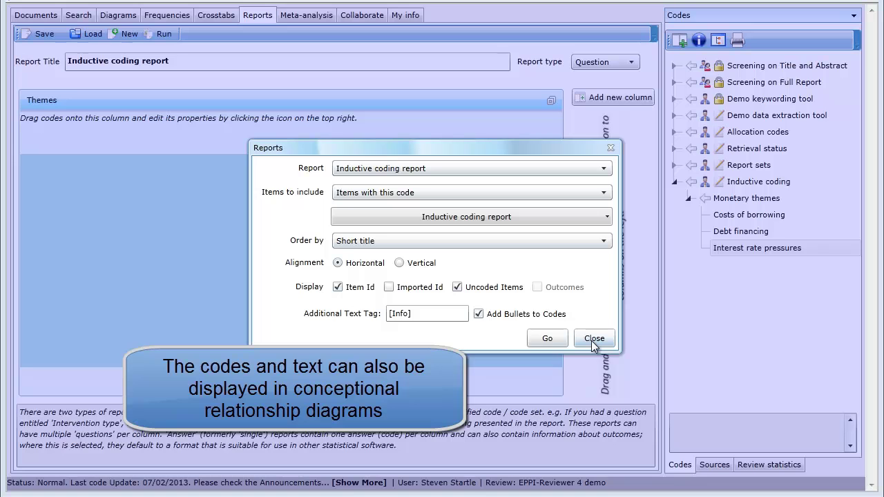
# Step: Close the Reports dialog and insert the Interest rate pressures code into the diagram
pyautogui.click(591, 338)
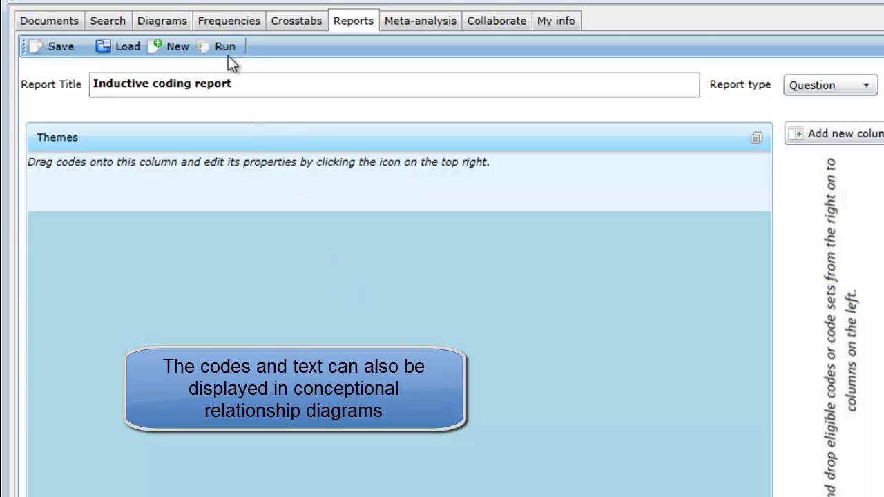
pyautogui.click(169, 22)
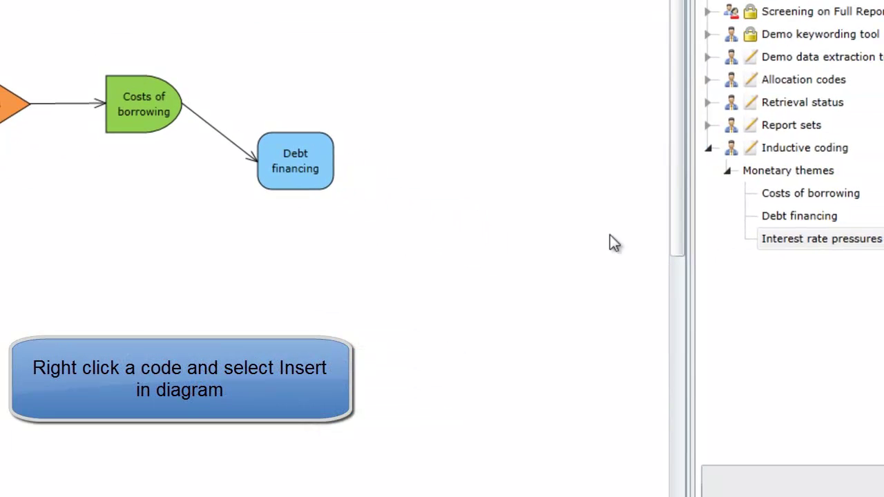
pyautogui.rightClick(813, 241)
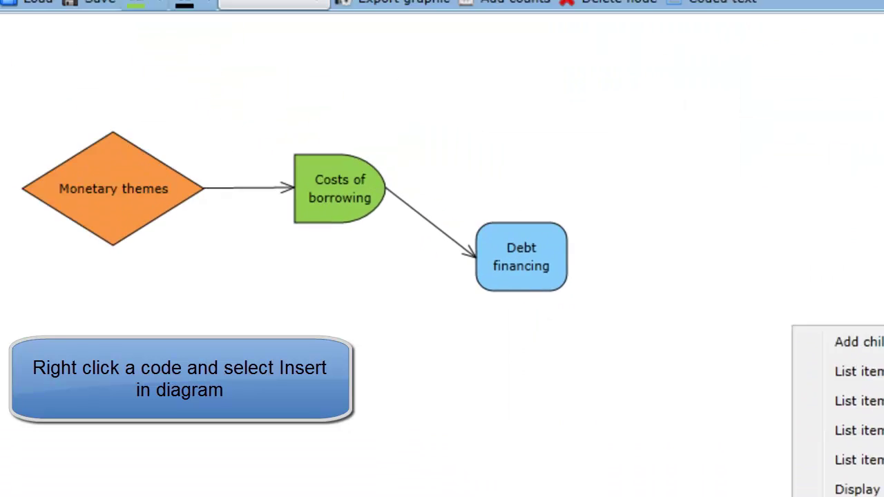
pyautogui.click(604, 320)
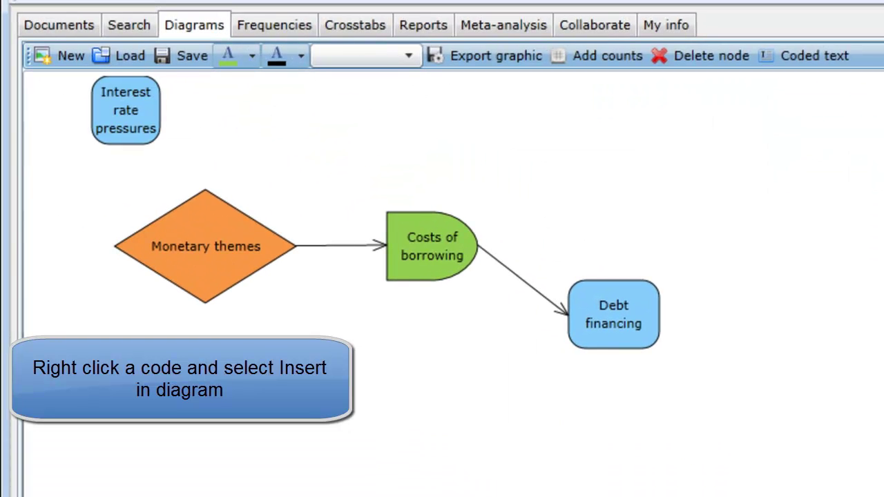
# Step: Move Interest rate pressures to the upper right and draw an arrow to it from Costs of borrowing
pyautogui.moveTo(124, 107); pyautogui.dragTo(663, 158)
pyautogui.click(586, 233)
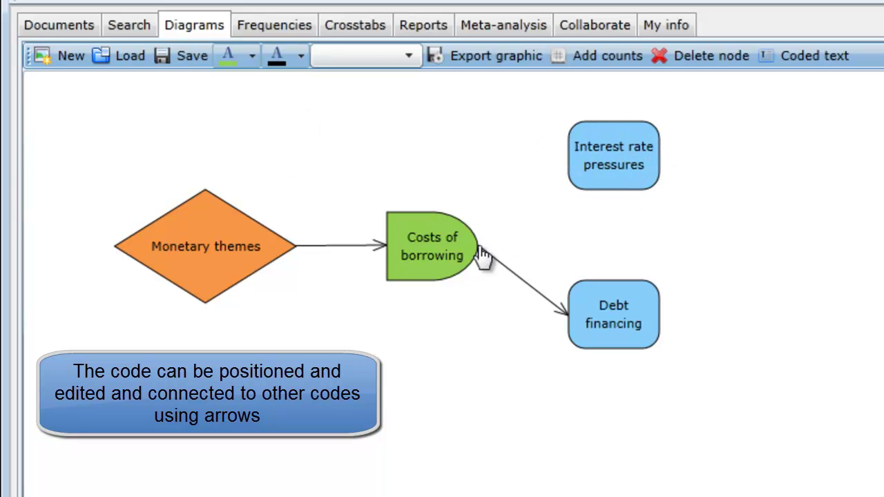
pyautogui.moveTo(482, 255); pyautogui.dragTo(569, 156)
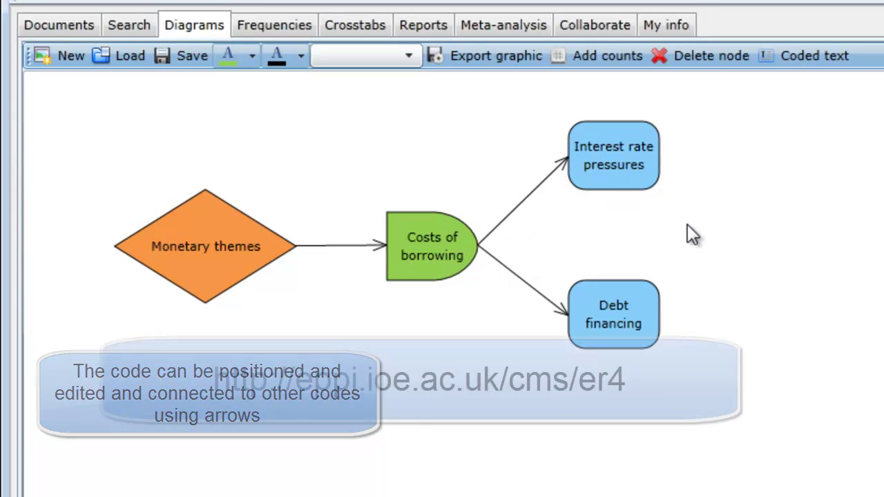